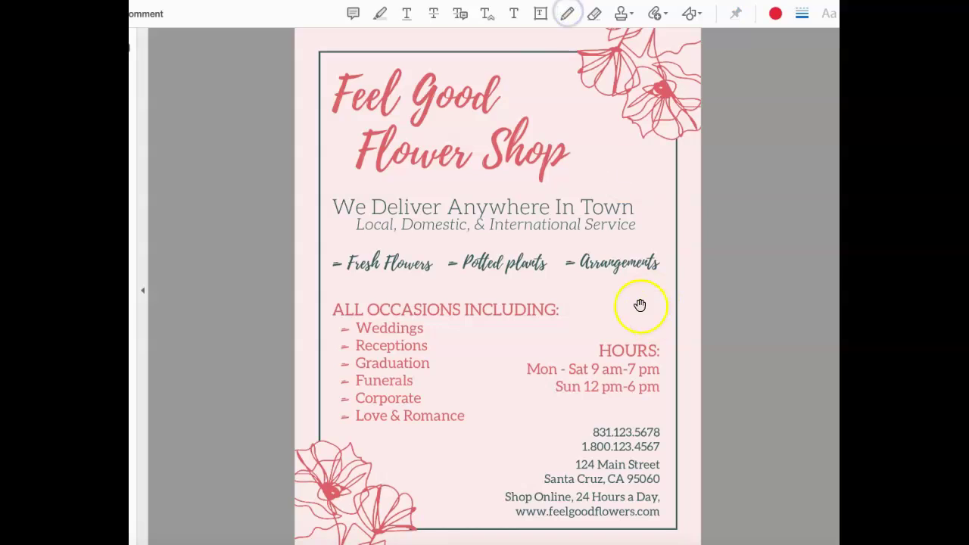
Draw a freehand pencil S-curve down the flower shop flyer from below Arrangements to the web address, plus a short mark under Fresh Flowers.
{"action": "left_click", "coordinate": [568, 12]}
{"action": "mouse_move", "coordinate": [610, 299]}
{"action": "left_mouse_down"}
{"action": "mouse_move", "coordinate": [491, 342]}
{"action": "mouse_move", "coordinate": [551, 433]}
{"action": "mouse_move", "coordinate": [459, 457]}
{"action": "mouse_move", "coordinate": [447, 516]}
{"action": "left_mouse_up"}
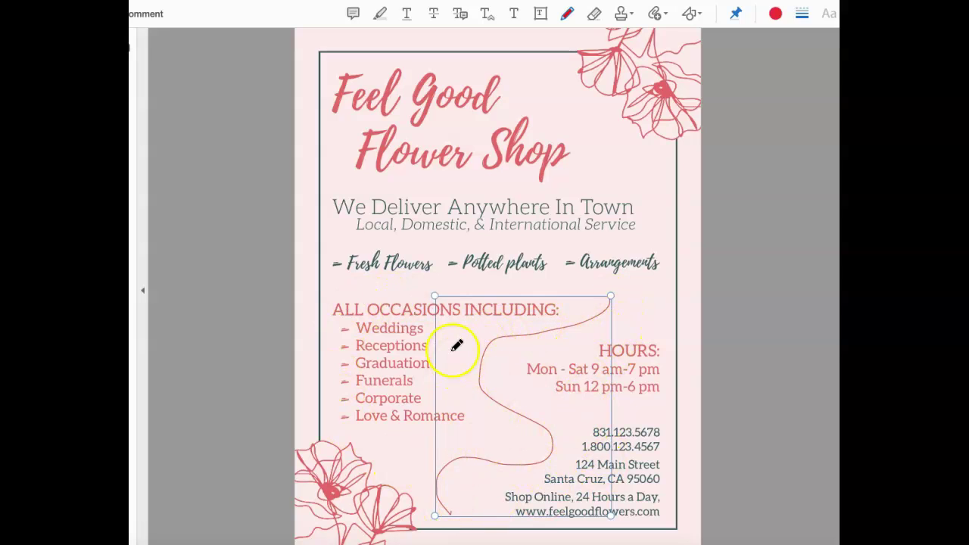
{"action": "left_click_drag", "start_coordinate": [371, 282], "coordinate": [378, 281]}
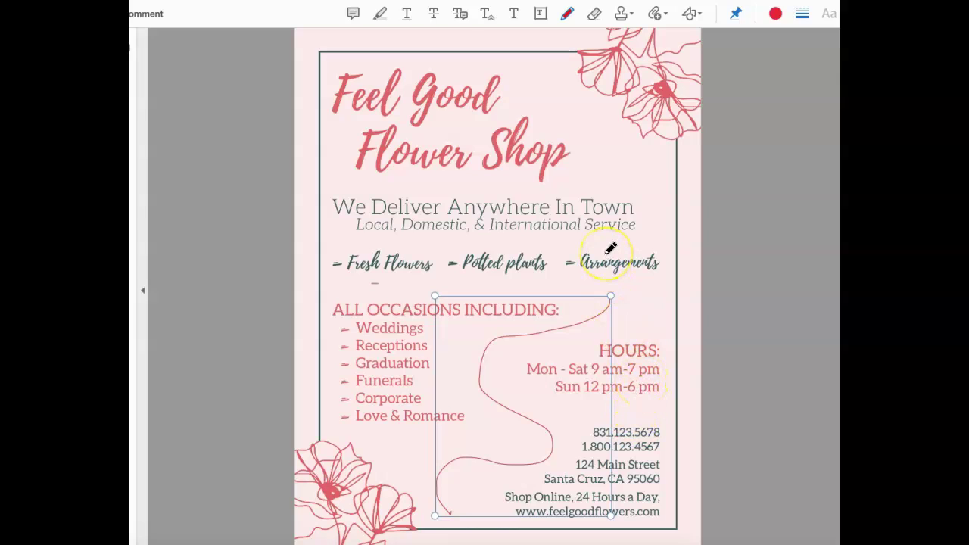
{"action": "mouse_move", "coordinate": [531, 247]}
{"action": "left_mouse_down"}
{"action": "mouse_move", "coordinate": [447, 254]}
{"action": "mouse_move", "coordinate": [567, 262]}
{"action": "mouse_move", "coordinate": [519, 240]}
{"action": "left_mouse_up"}
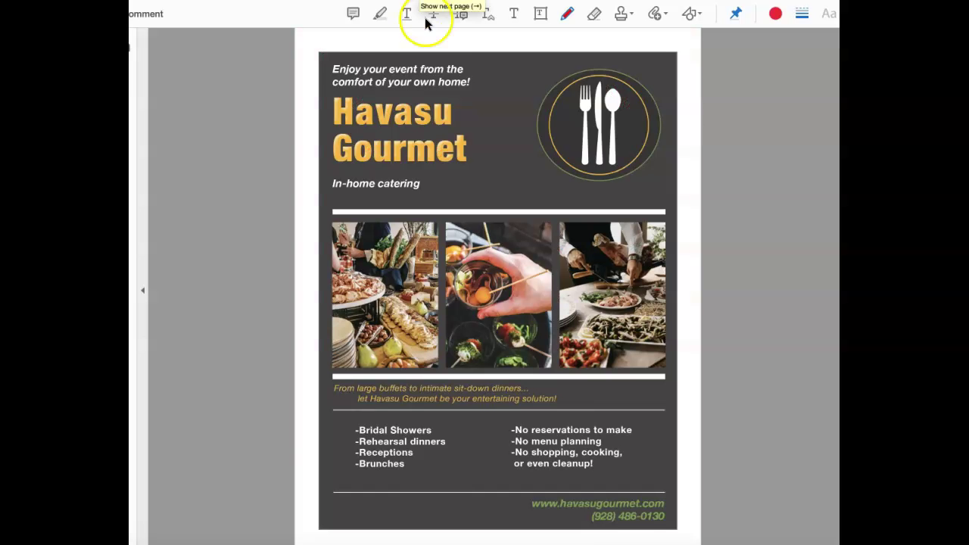
Mark the upper-left corner of the Havasu Gourmet flyer and circle the first letters of its heading with the pencil.
{"action": "scroll", "coordinate": [443, 59], "scroll_direction": "up", "scroll_amount": 1}
{"action": "scroll", "coordinate": [308, 112], "scroll_direction": "down", "scroll_amount": 1}
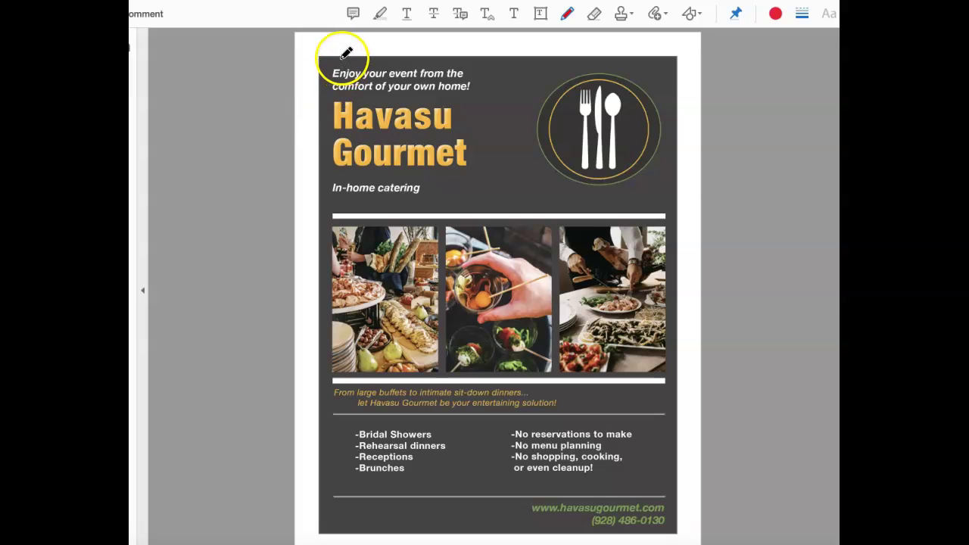
{"action": "left_click_drag", "start_coordinate": [287, 46], "coordinate": [310, 19]}
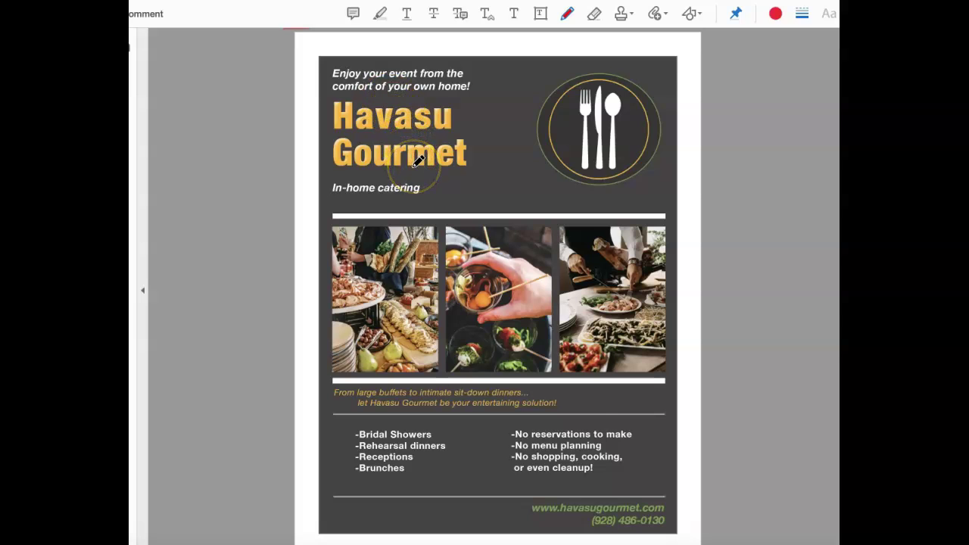
{"action": "scroll", "coordinate": [586, 402], "scroll_direction": "down", "scroll_amount": 1}
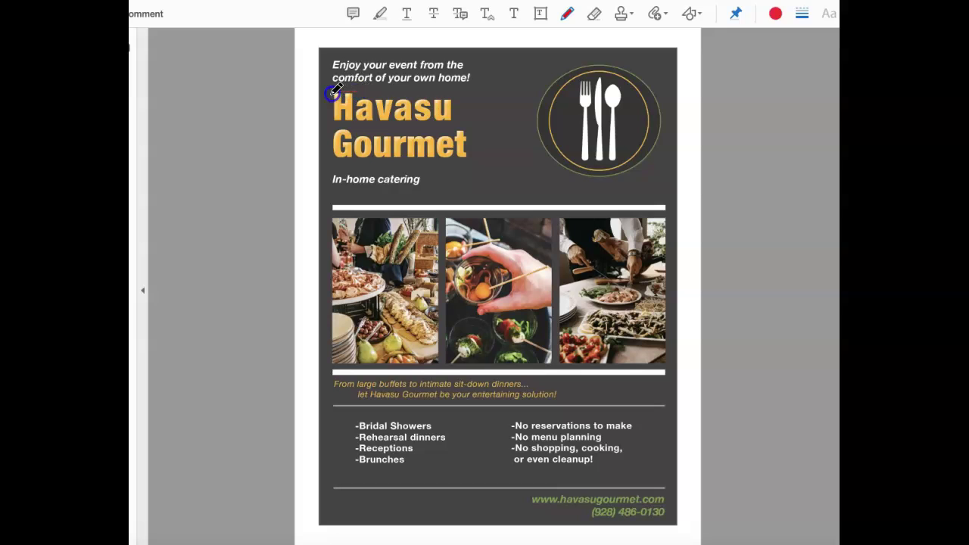
{"action": "left_click", "coordinate": [352, 82]}
{"action": "scroll", "coordinate": [371, 119], "scroll_direction": "up", "scroll_amount": 3, "text": "ctrl"}
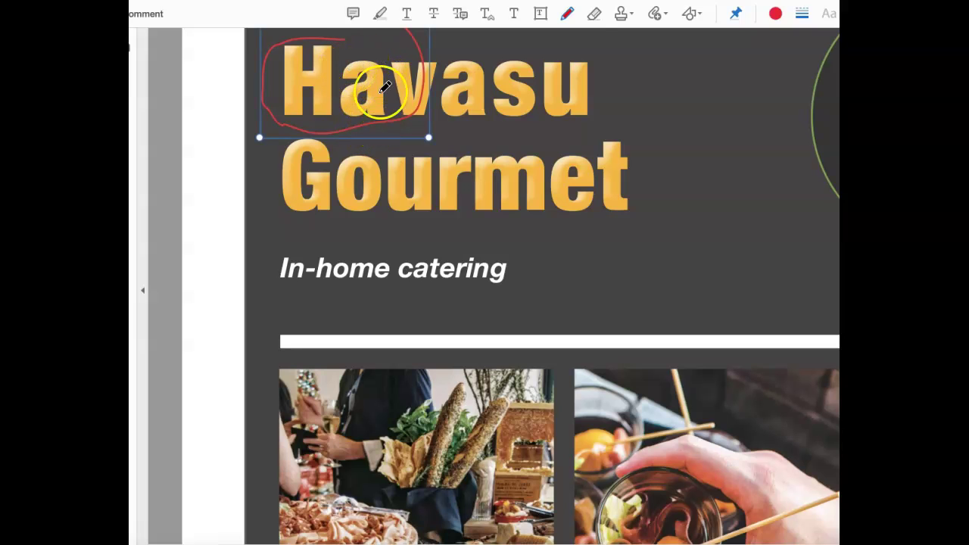
{"action": "scroll", "coordinate": [410, 130], "scroll_direction": "down", "scroll_amount": 3, "text": "ctrl"}
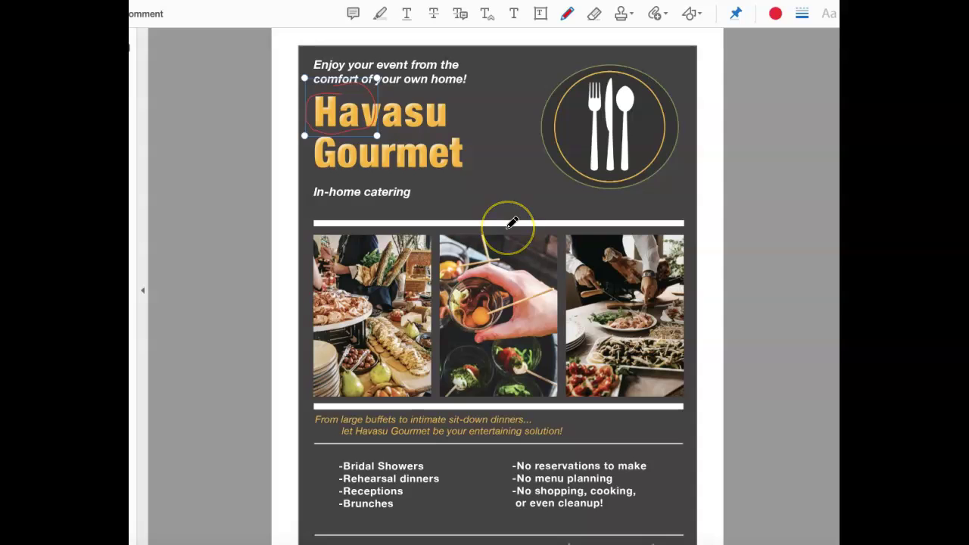
{"action": "scroll", "coordinate": [512, 222], "scroll_direction": "down", "scroll_amount": 3, "text": "ctrl"}
{"action": "scroll", "coordinate": [511, 222], "scroll_direction": "up", "scroll_amount": 3, "text": "ctrl"}
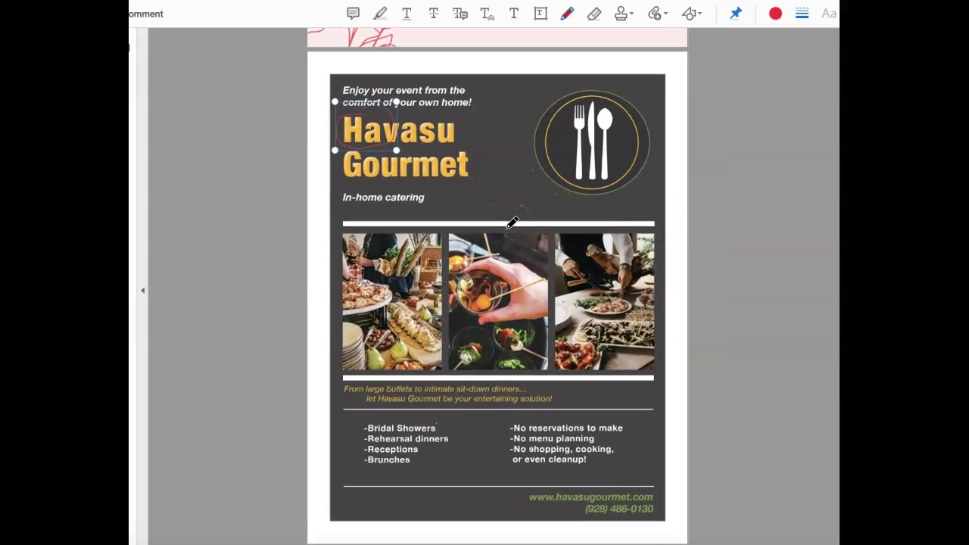
{"action": "scroll", "coordinate": [512, 222], "scroll_direction": "up", "scroll_amount": 1, "text": "ctrl"}
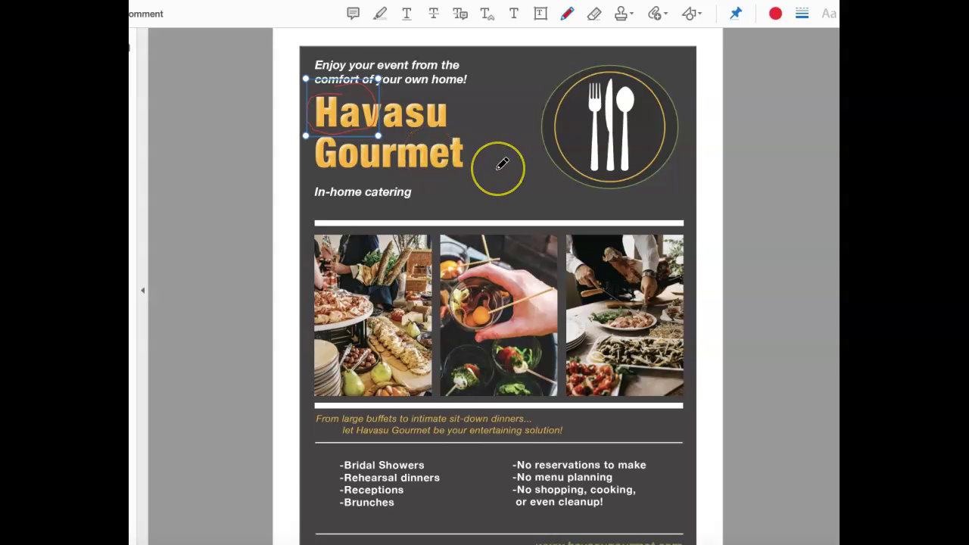
Circle the website and phone lines in the Havasu Gourmet footer and draw a short vertical line at the footer's left text margin.
{"action": "scroll", "coordinate": [501, 161], "scroll_direction": "down", "scroll_amount": 1}
{"action": "scroll", "coordinate": [502, 164], "scroll_direction": "down", "scroll_amount": 1}
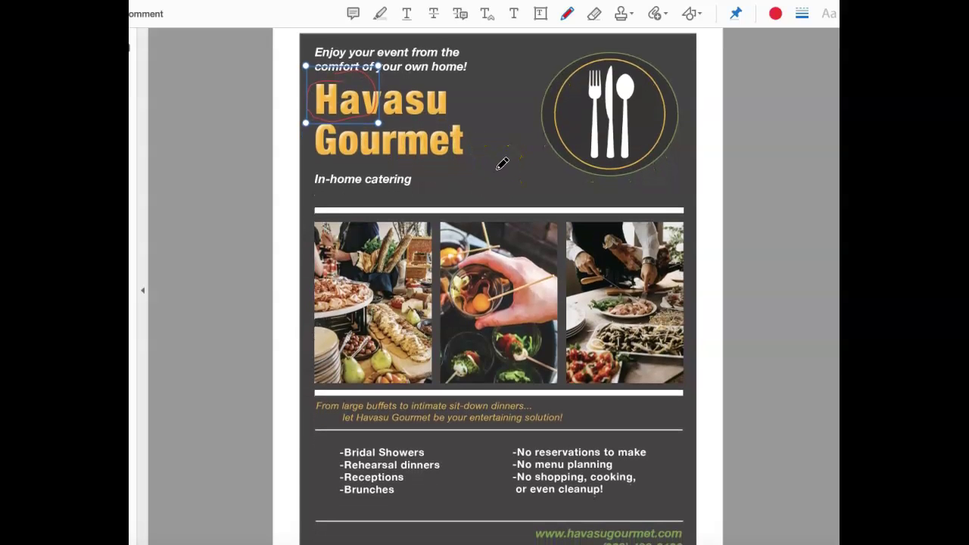
{"action": "scroll", "coordinate": [502, 164], "scroll_direction": "up", "scroll_amount": 2}
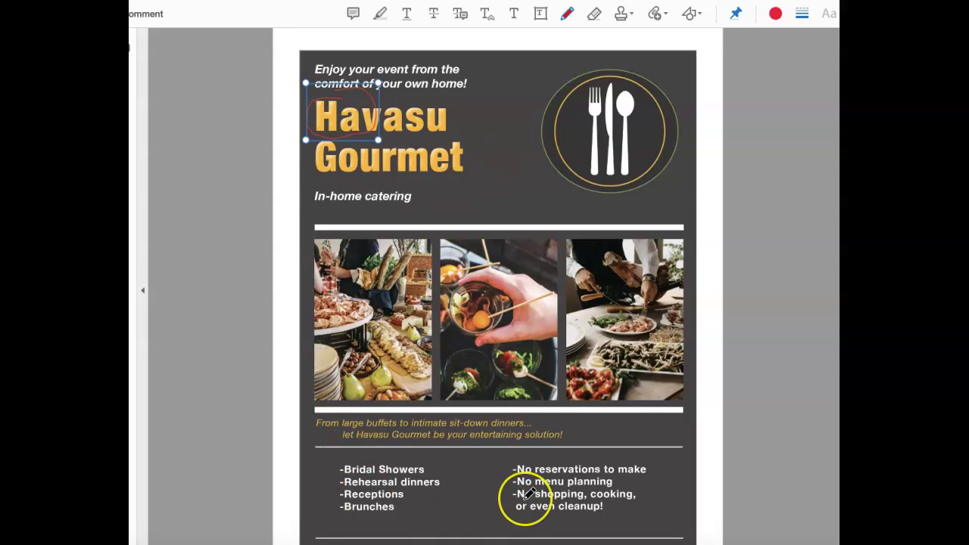
{"action": "scroll", "coordinate": [529, 494], "scroll_direction": "down", "scroll_amount": 4}
{"action": "left_click", "coordinate": [568, 513]}
{"action": "left_click", "coordinate": [671, 504]}
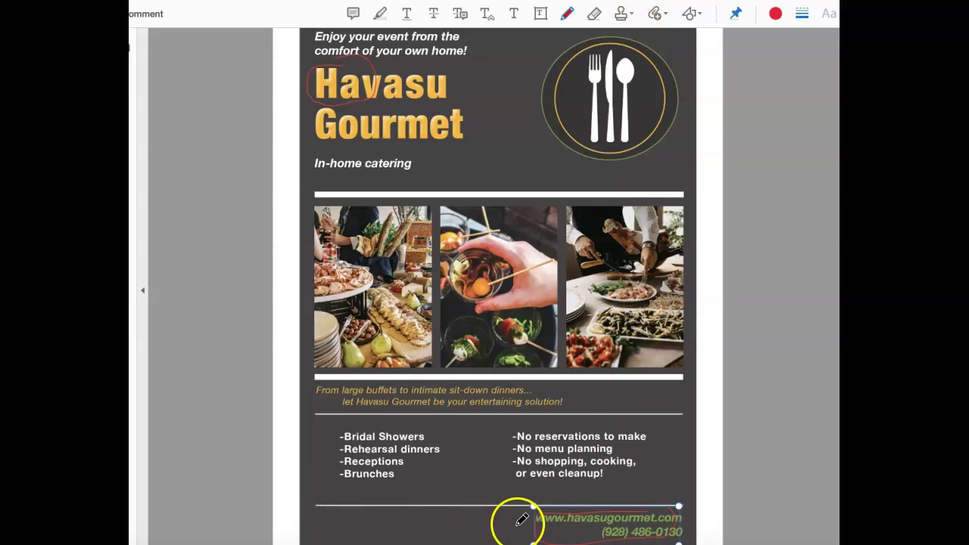
{"action": "left_click_drag", "start_coordinate": [317, 507], "coordinate": [319, 532]}
{"action": "scroll", "coordinate": [447, 506], "scroll_direction": "up", "scroll_amount": 1}
{"action": "scroll", "coordinate": [447, 505], "scroll_direction": "down", "scroll_amount": 2}
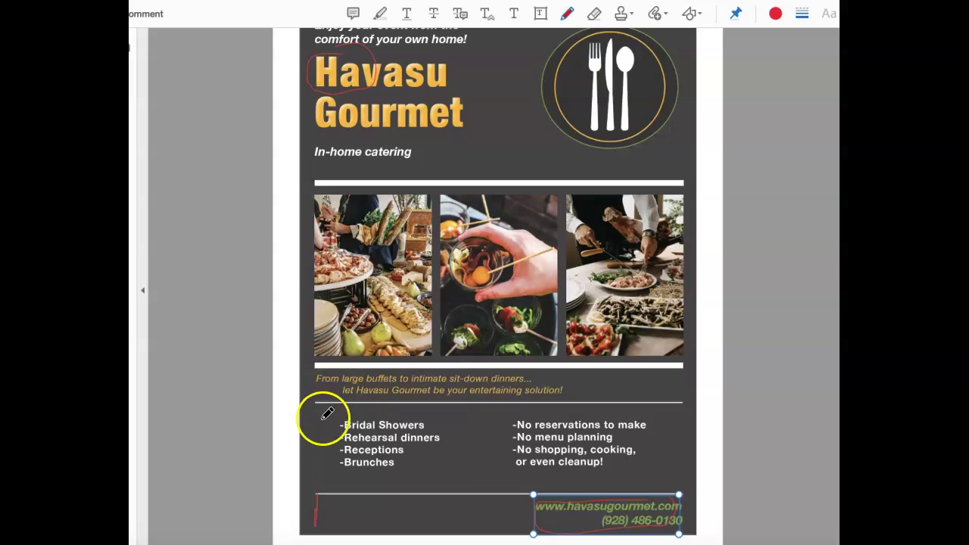
{"action": "scroll", "coordinate": [477, 401], "scroll_direction": "down", "scroll_amount": 1}
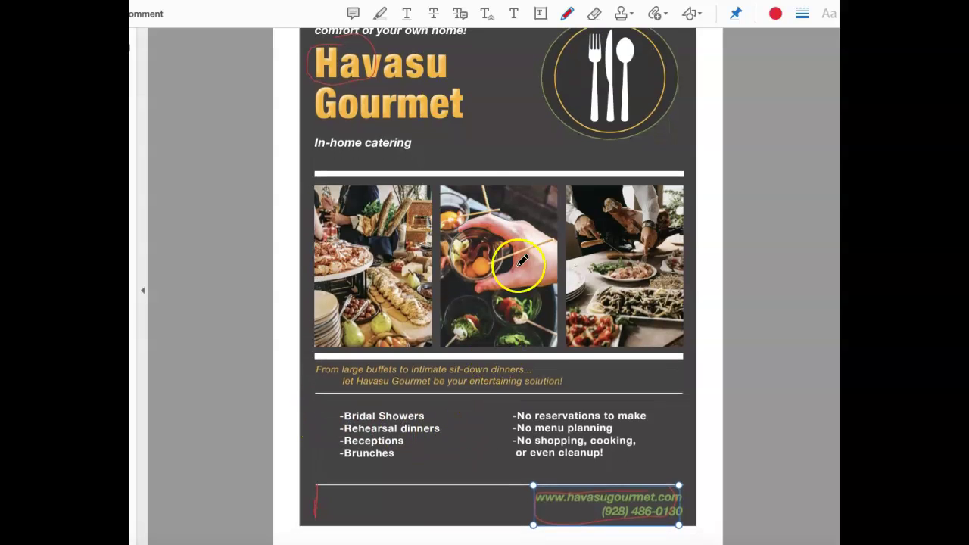
{"action": "scroll", "coordinate": [562, 426], "scroll_direction": "up", "scroll_amount": 3}
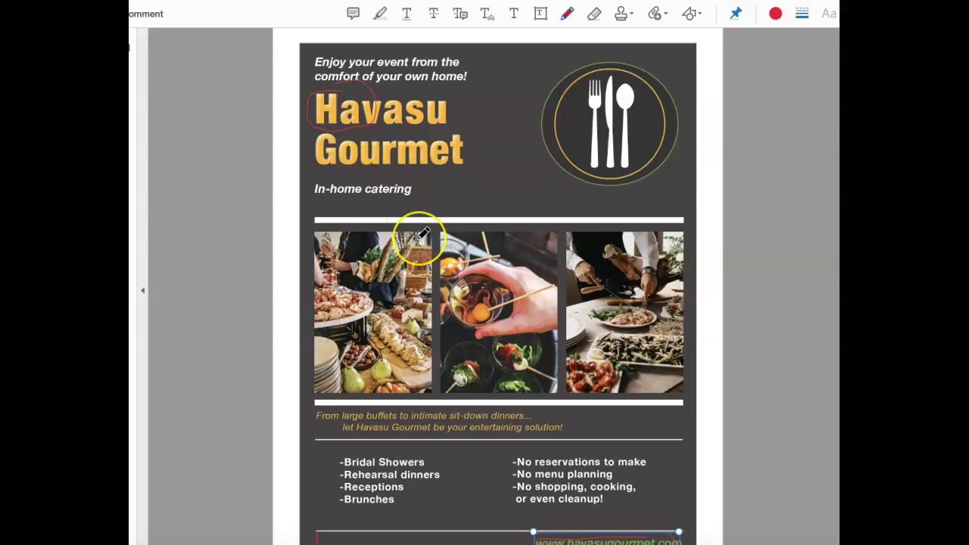
Examine the purple Easter Bunny Brunch flyer's text and image layout and compare it with the Brunch with Bunny flyer on the following page.
{"action": "scroll", "coordinate": [421, 232], "scroll_direction": "down", "scroll_amount": 1}
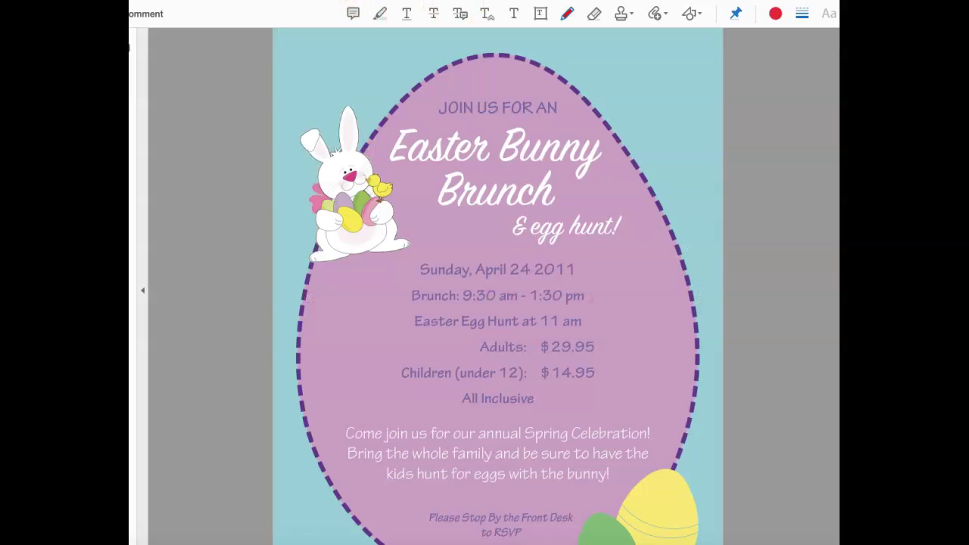
{"action": "scroll", "coordinate": [510, 371], "scroll_direction": "down", "scroll_amount": 4}
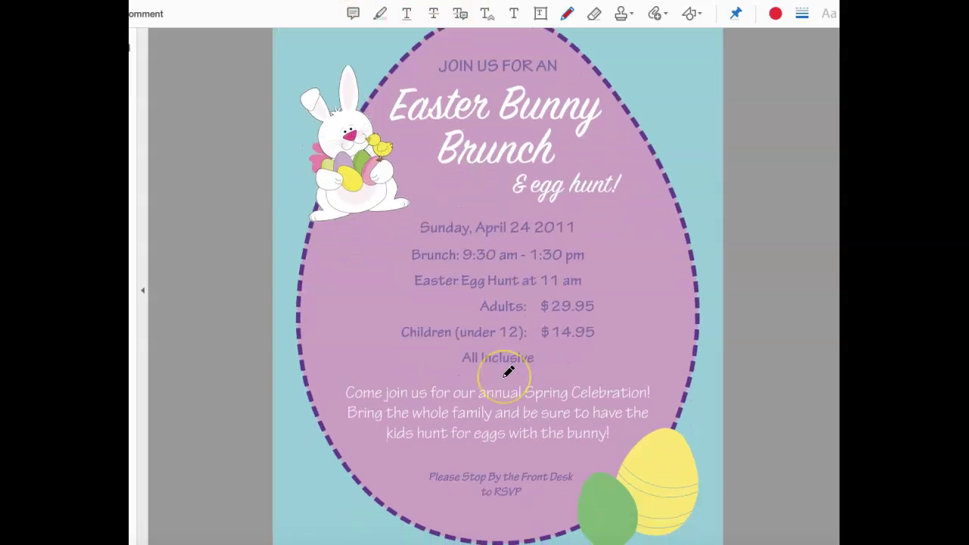
{"action": "scroll", "coordinate": [510, 368], "scroll_direction": "up", "scroll_amount": 3}
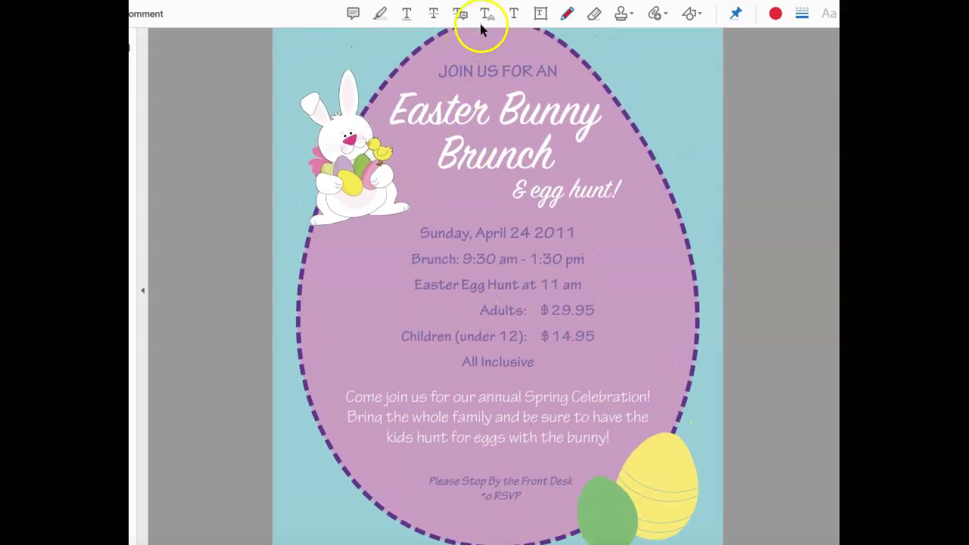
{"action": "key", "text": "ctrl+minus"}
{"action": "key", "text": "ctrl+minus"}
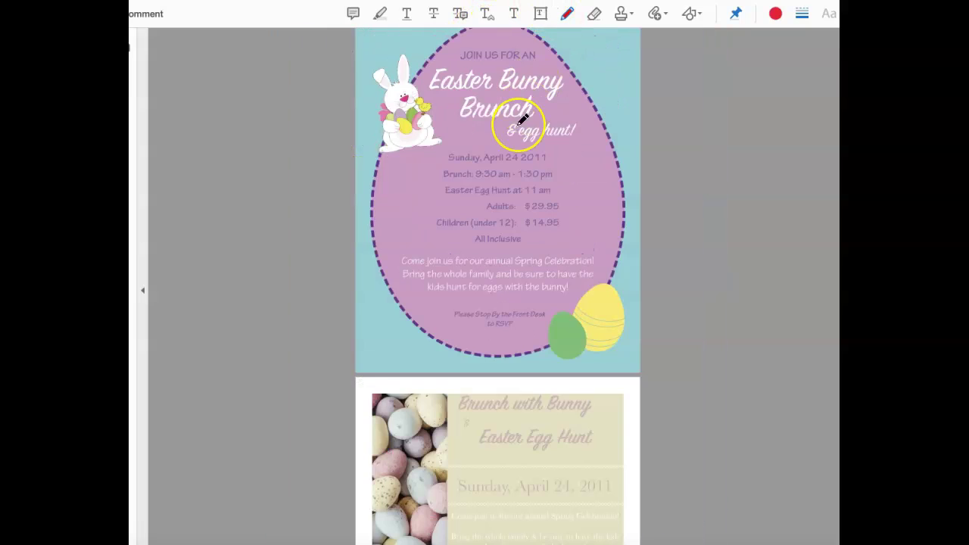
{"action": "scroll", "coordinate": [522, 152], "scroll_direction": "up", "scroll_amount": 3}
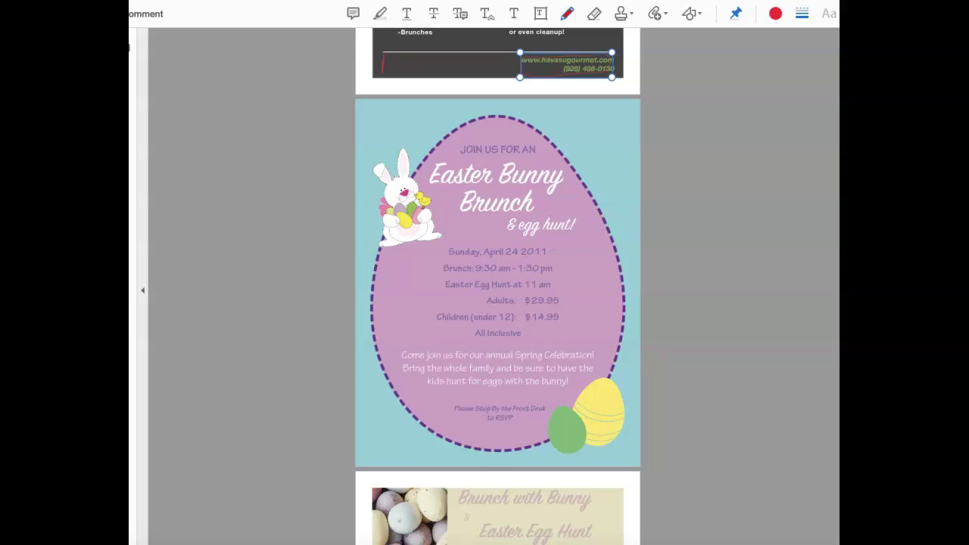
{"action": "scroll", "coordinate": [597, 149], "scroll_direction": "down", "scroll_amount": 3}
{"action": "scroll", "coordinate": [596, 151], "scroll_direction": "up", "scroll_amount": 4}
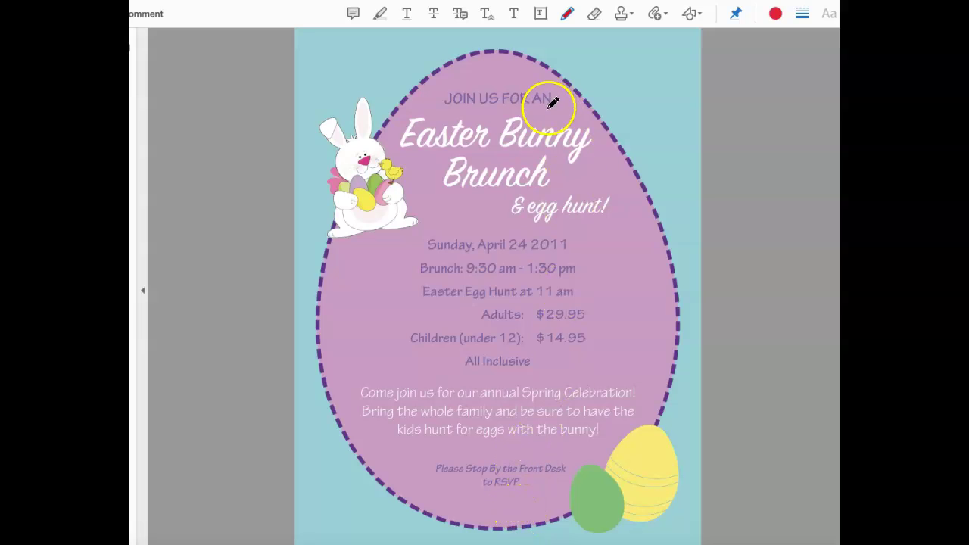
{"action": "scroll", "coordinate": [512, 443], "scroll_direction": "down", "scroll_amount": 1}
{"action": "scroll", "coordinate": [502, 432], "scroll_direction": "up", "scroll_amount": 2}
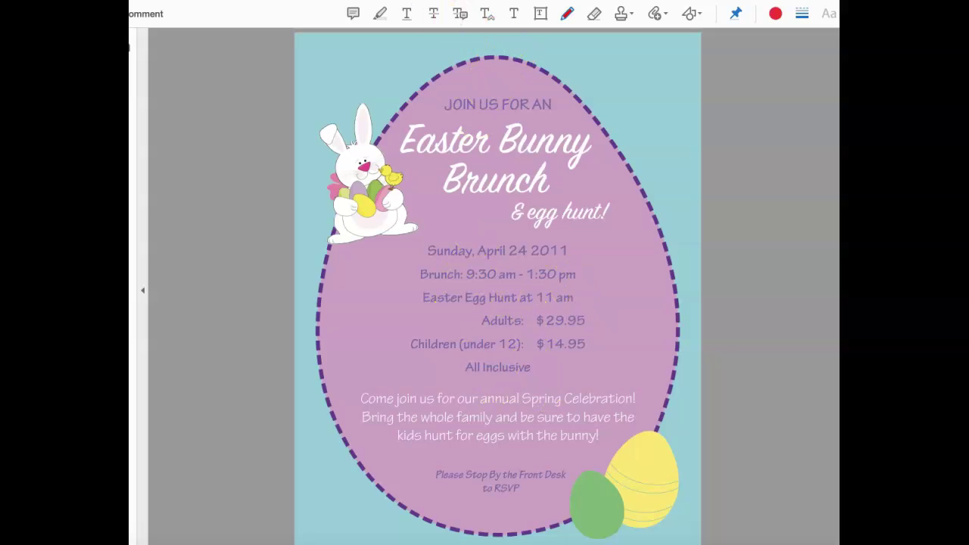
{"action": "scroll", "coordinate": [497, 286], "scroll_direction": "down", "scroll_amount": 10}
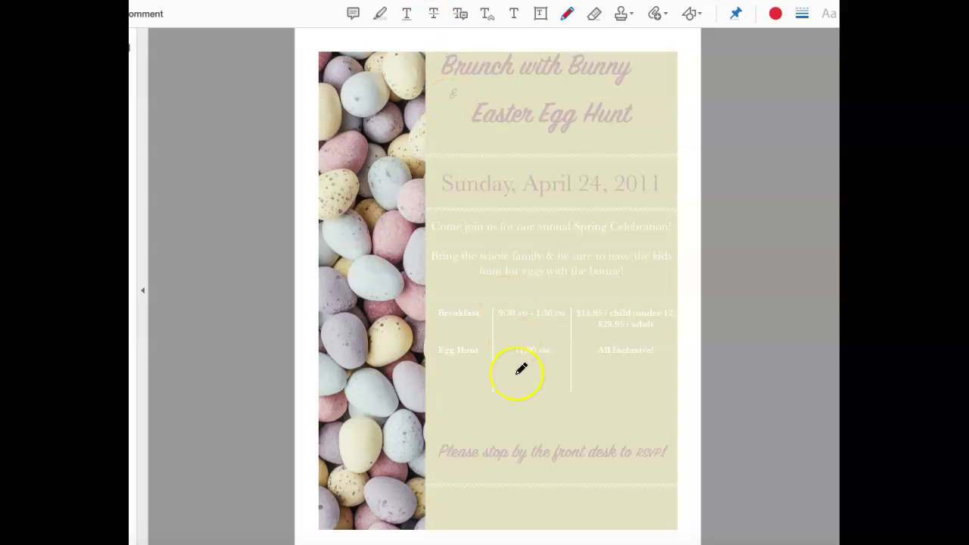
{"action": "scroll", "coordinate": [519, 369], "scroll_direction": "down", "scroll_amount": 1}
{"action": "scroll", "coordinate": [401, 212], "scroll_direction": "up", "scroll_amount": 4}
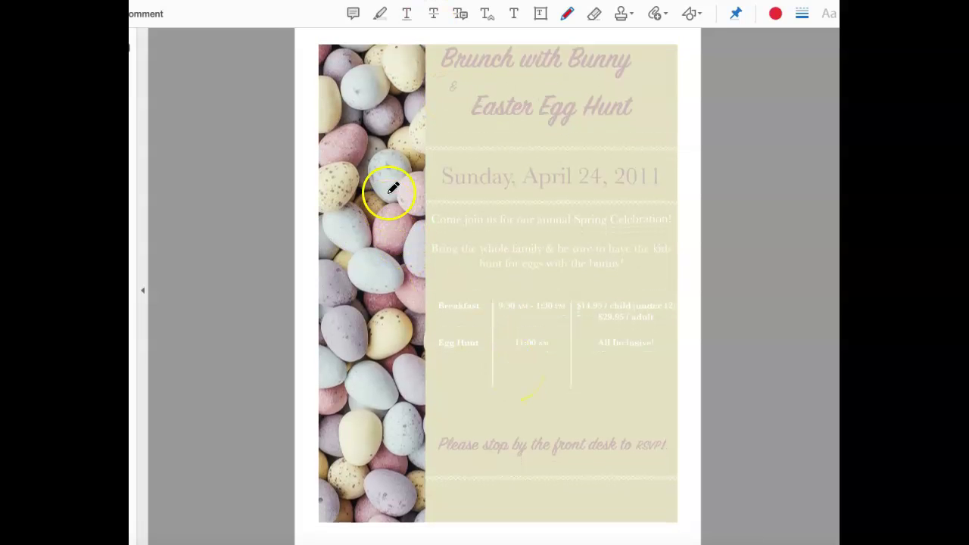
{"action": "scroll", "coordinate": [386, 101], "scroll_direction": "up", "scroll_amount": 10}
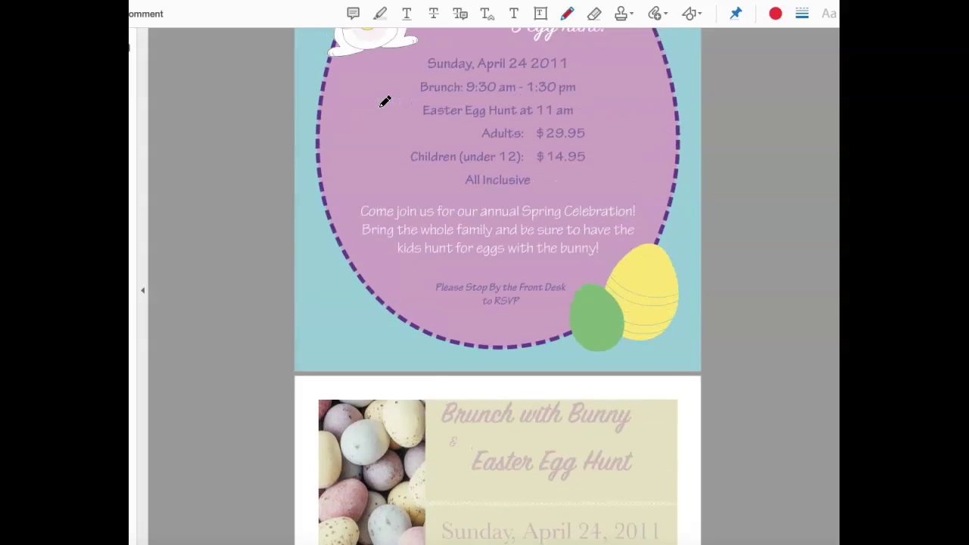
{"action": "scroll", "coordinate": [362, 151], "scroll_direction": "down", "scroll_amount": 12}
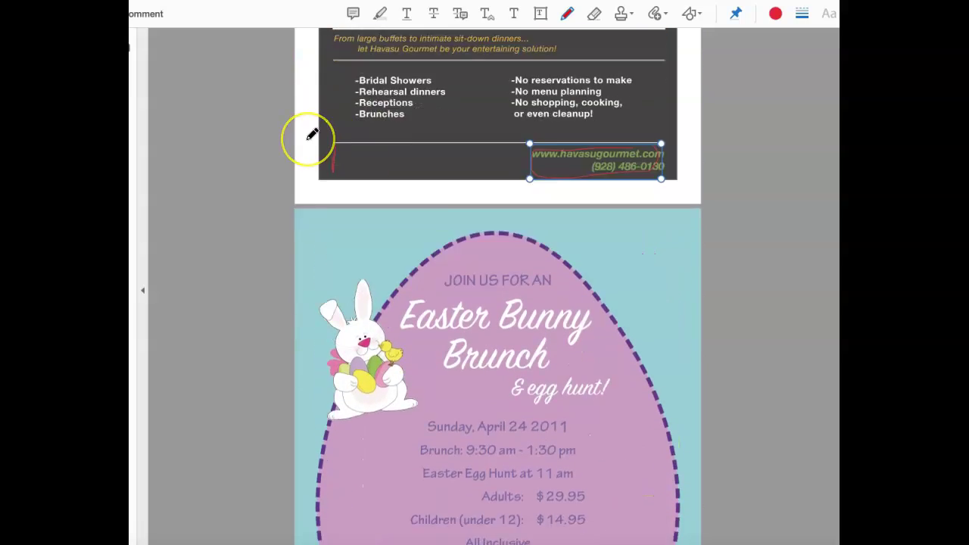
Circle the start of the centred invitation paragraphs on the Brunch with Bunny flyer and put a pencil dot by the adult price.
{"action": "scroll", "coordinate": [479, 350], "scroll_direction": "down", "scroll_amount": 5}
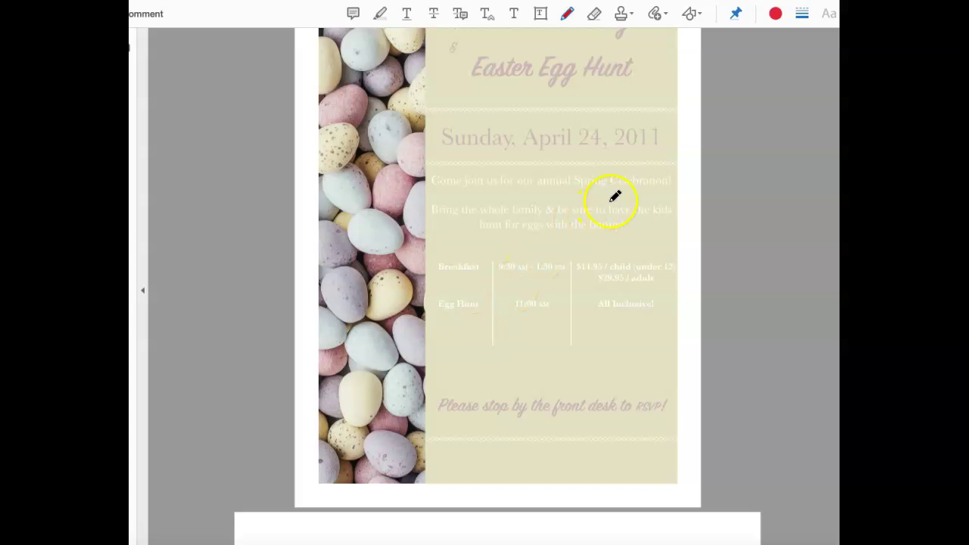
{"action": "scroll", "coordinate": [636, 198], "scroll_direction": "up", "scroll_amount": 2}
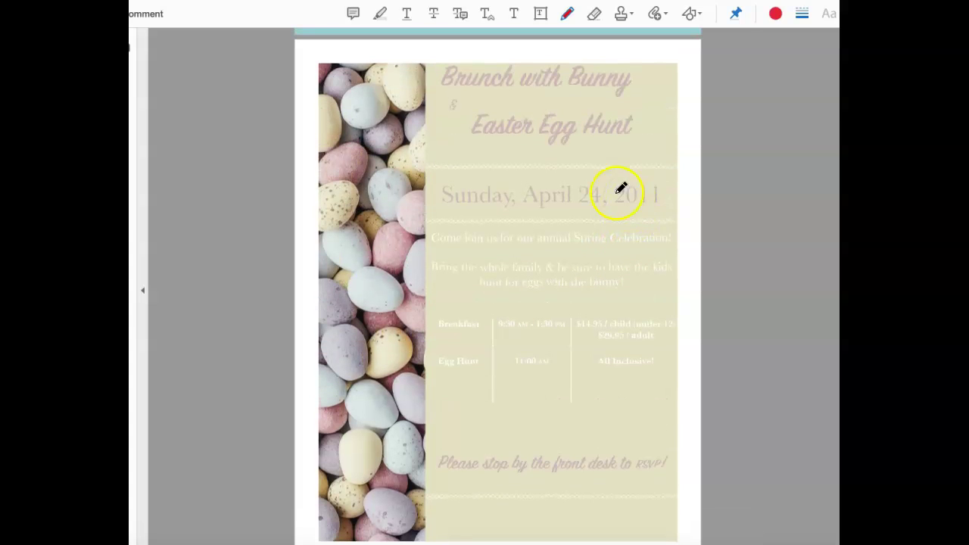
{"action": "mouse_move", "coordinate": [538, 234]}
{"action": "left_mouse_down"}
{"action": "mouse_move", "coordinate": [461, 225]}
{"action": "mouse_move", "coordinate": [439, 296]}
{"action": "mouse_move", "coordinate": [527, 227]}
{"action": "left_mouse_up"}
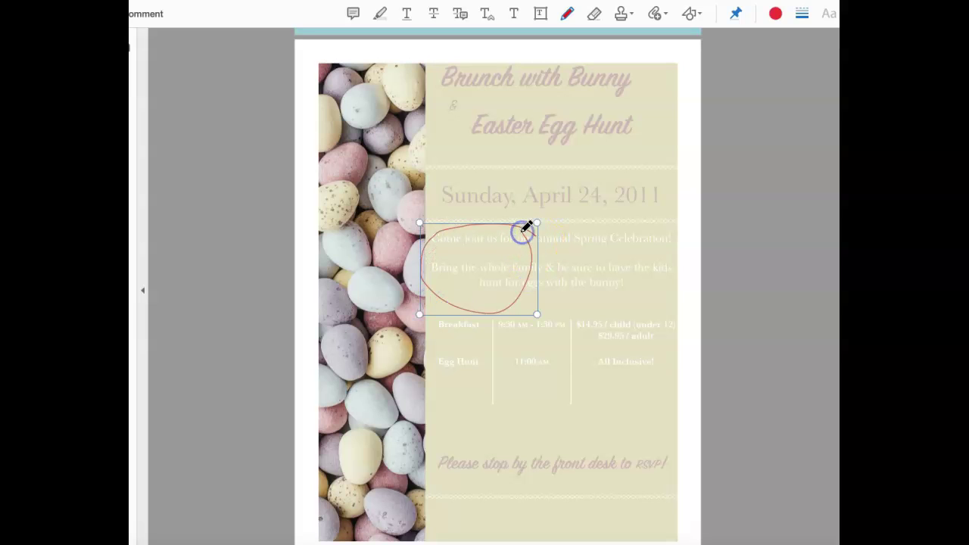
{"action": "scroll", "coordinate": [551, 346], "scroll_direction": "down", "scroll_amount": 1}
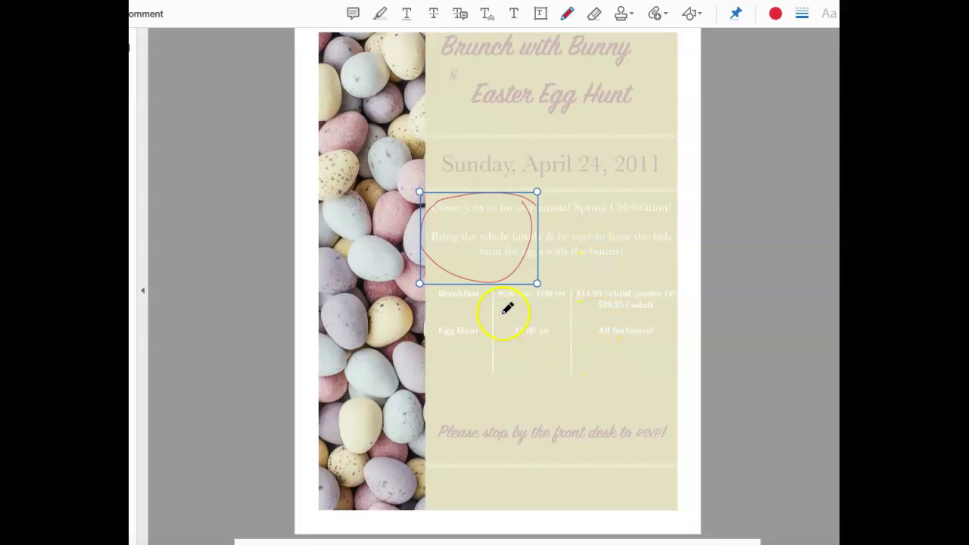
{"action": "scroll", "coordinate": [507, 308], "scroll_direction": "up", "scroll_amount": 5}
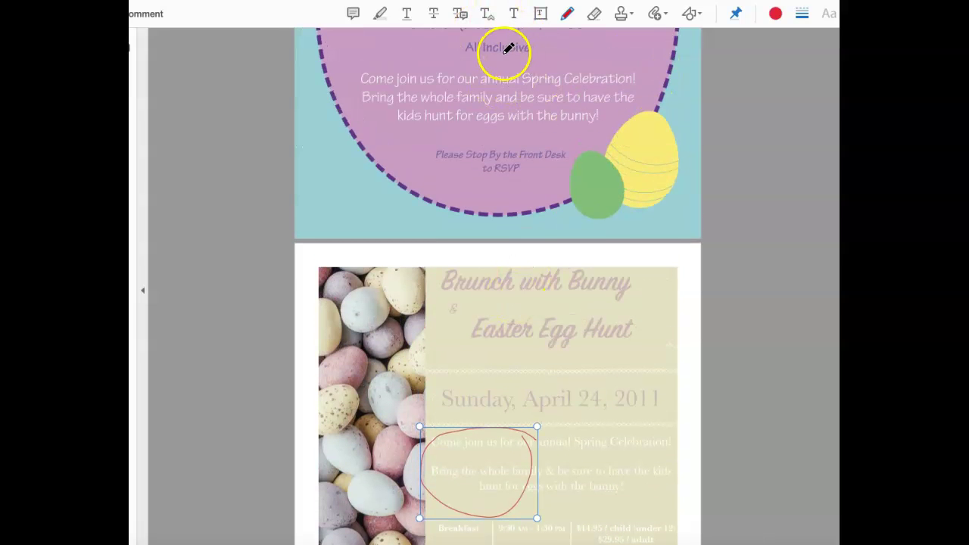
{"action": "scroll", "coordinate": [499, 68], "scroll_direction": "up", "scroll_amount": 1}
{"action": "scroll", "coordinate": [494, 448], "scroll_direction": "down", "scroll_amount": 4}
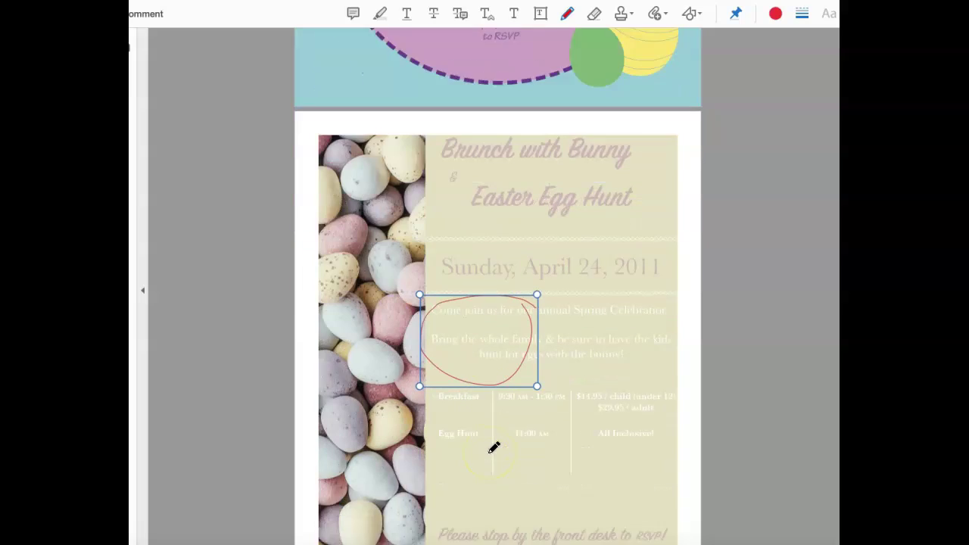
{"action": "scroll", "coordinate": [493, 447], "scroll_direction": "down", "scroll_amount": 2}
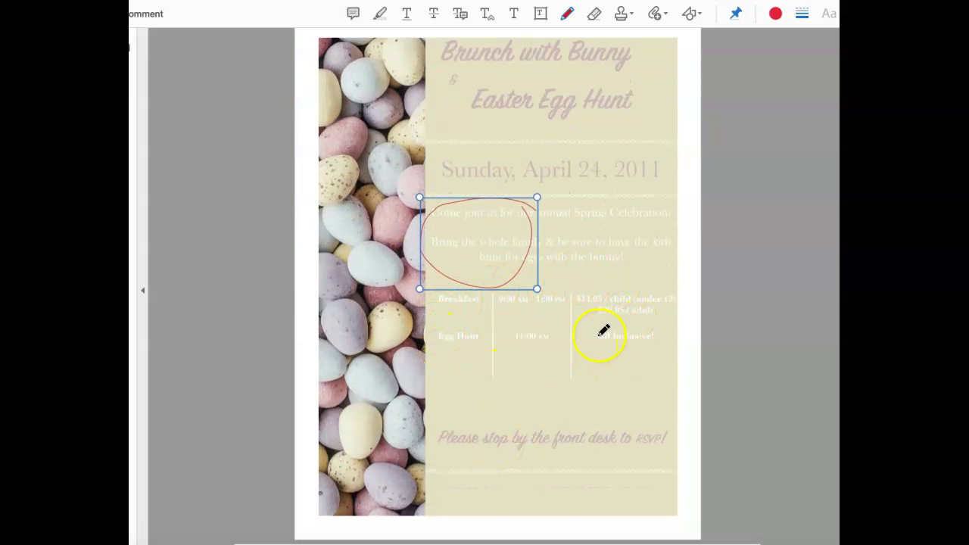
{"action": "left_click", "coordinate": [621, 313]}
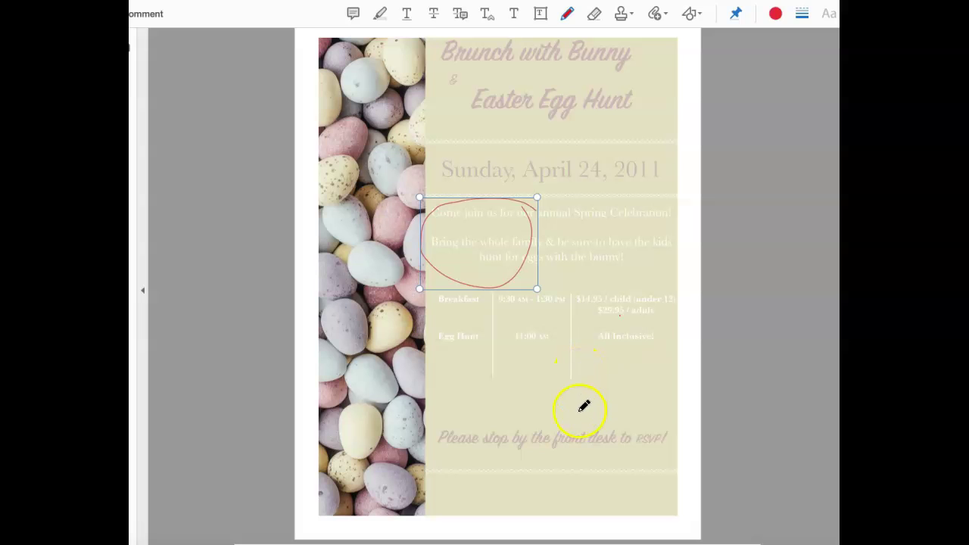
Circle the small ampersand in the Brunch with Bunny heading and the date line "Sunday, April 24, 2011" with the pencil.
{"action": "scroll", "coordinate": [583, 406], "scroll_direction": "up", "scroll_amount": 1}
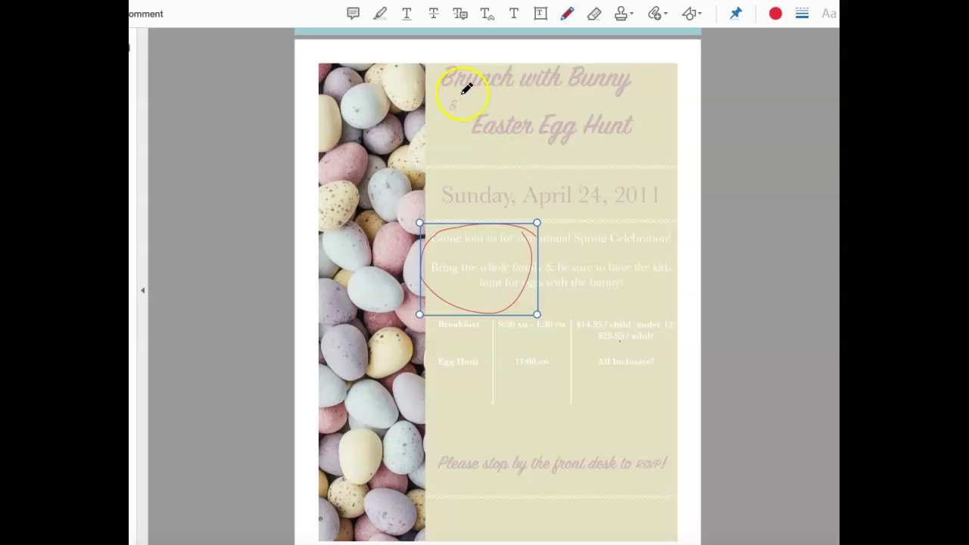
{"action": "mouse_move", "coordinate": [460, 92]}
{"action": "left_mouse_down"}
{"action": "mouse_move", "coordinate": [459, 124]}
{"action": "mouse_move", "coordinate": [451, 92]}
{"action": "left_mouse_up"}
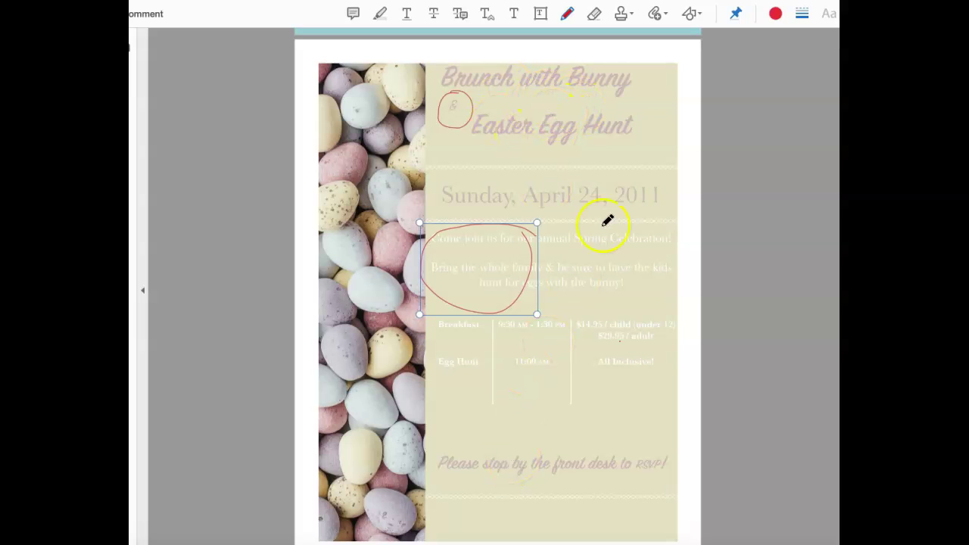
{"action": "mouse_move", "coordinate": [642, 182]}
{"action": "left_mouse_down"}
{"action": "mouse_move", "coordinate": [620, 173]}
{"action": "mouse_move", "coordinate": [465, 175]}
{"action": "mouse_move", "coordinate": [568, 207]}
{"action": "mouse_move", "coordinate": [665, 198]}
{"action": "mouse_move", "coordinate": [664, 189]}
{"action": "left_mouse_up"}
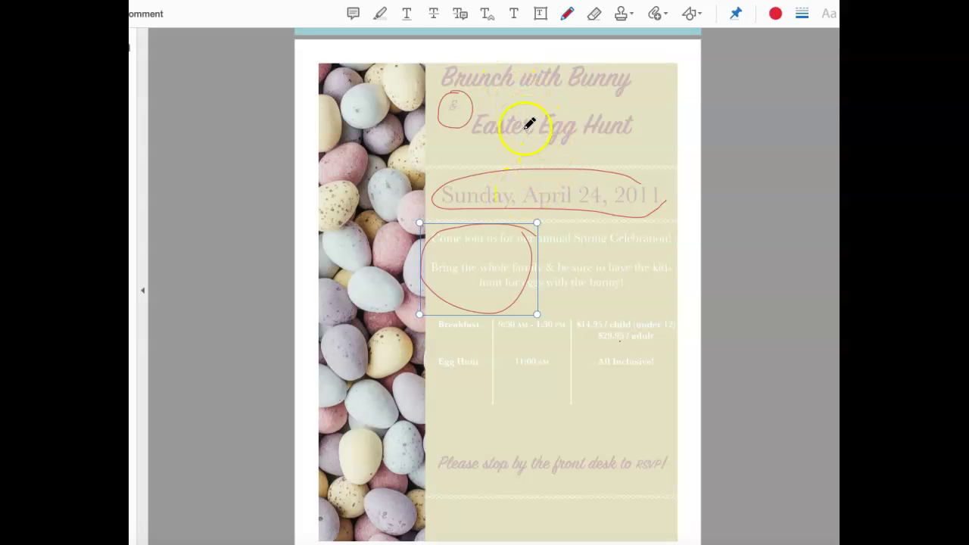
Circle the "Please stop by the front desk to RSVP!" line near the foot of the Brunch with Bunny flyer.
{"action": "scroll", "coordinate": [538, 422], "scroll_direction": "down", "scroll_amount": 2}
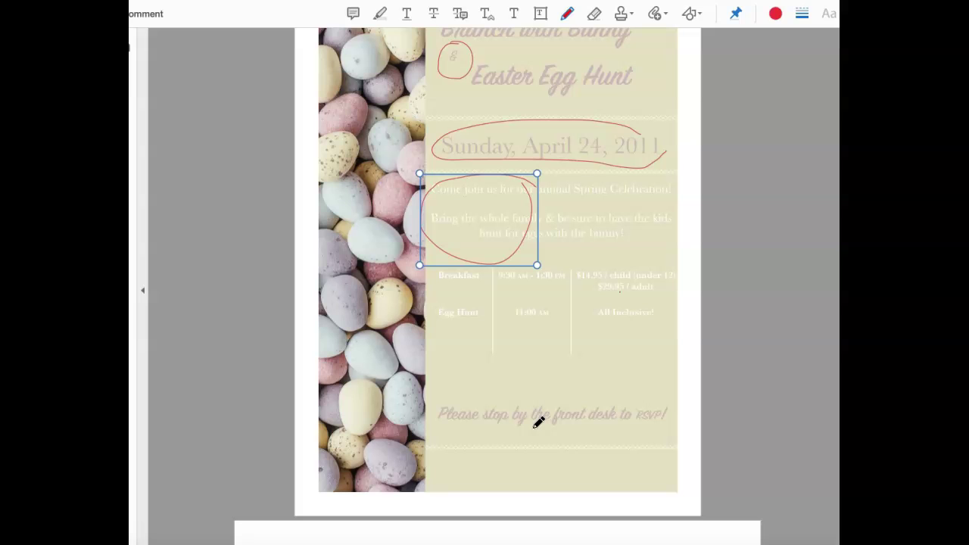
{"action": "scroll", "coordinate": [586, 363], "scroll_direction": "up", "scroll_amount": 1}
{"action": "mouse_move", "coordinate": [572, 416]}
{"action": "left_mouse_down"}
{"action": "mouse_move", "coordinate": [512, 416]}
{"action": "mouse_move", "coordinate": [470, 455]}
{"action": "mouse_move", "coordinate": [668, 437]}
{"action": "left_mouse_up"}
{"action": "left_click_drag", "start_coordinate": [645, 406], "coordinate": [550, 417]}
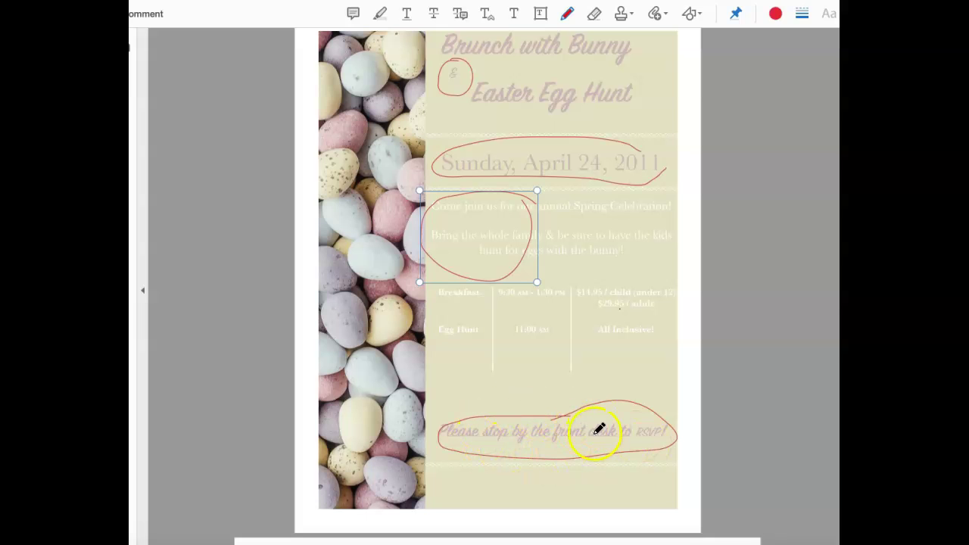
Cross out the decorative divider lines above and below the date with small X marks and put a pencil mark on the divider under the RSVP line.
{"action": "scroll", "coordinate": [562, 441], "scroll_direction": "up", "scroll_amount": 1}
{"action": "mouse_move", "coordinate": [654, 182]}
{"action": "left_mouse_down"}
{"action": "mouse_move", "coordinate": [660, 131]}
{"action": "mouse_move", "coordinate": [664, 144]}
{"action": "mouse_move", "coordinate": [668, 129]}
{"action": "mouse_move", "coordinate": [653, 156]}
{"action": "left_mouse_up"}
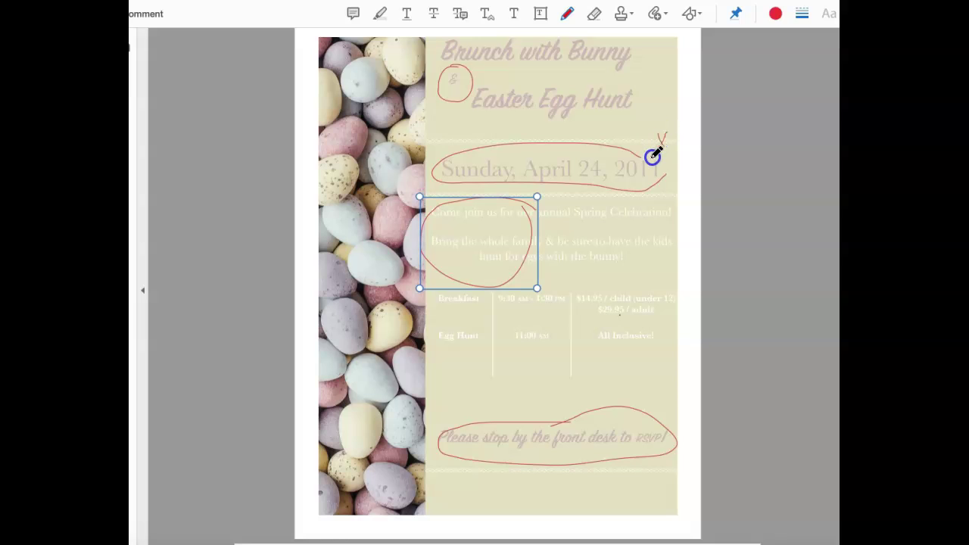
{"action": "mouse_move", "coordinate": [672, 190]}
{"action": "left_mouse_down"}
{"action": "mouse_move", "coordinate": [670, 204]}
{"action": "mouse_move", "coordinate": [668, 190]}
{"action": "left_mouse_up"}
{"action": "left_click", "coordinate": [637, 469]}
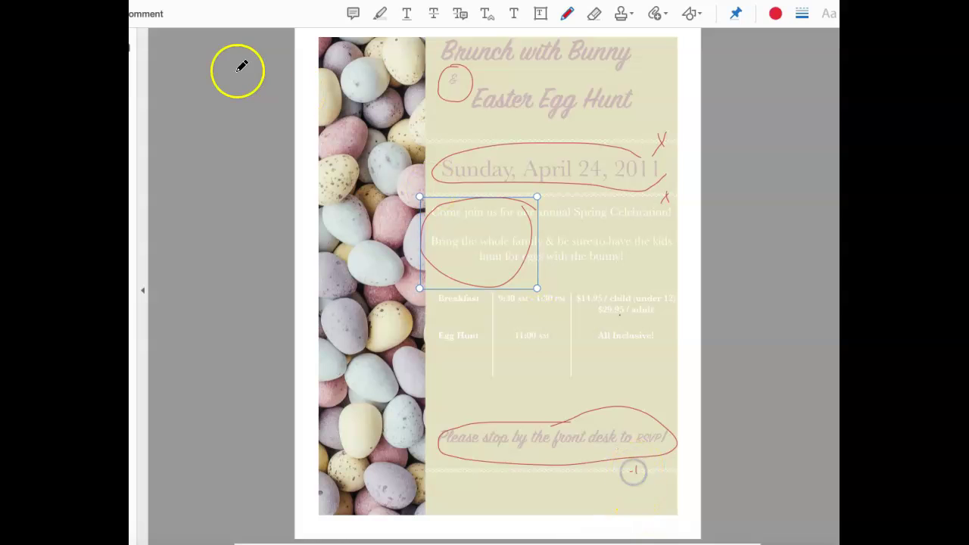